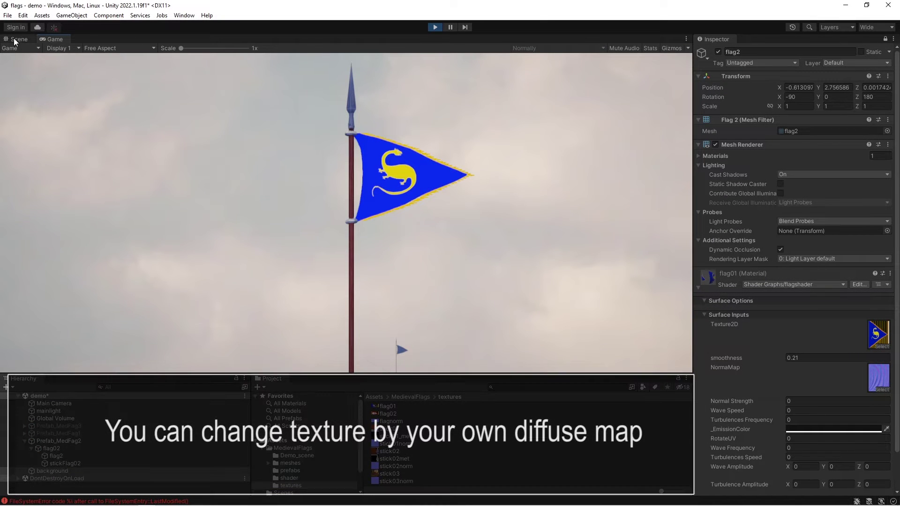
# Switch to the Scene view and apply the red skull texture to the flag2 material.
pyautogui.click(19, 39)
pyautogui.keyDown('alt'); pyautogui.moveTo(516, 188); pyautogui.dragTo(422, 210); pyautogui.keyUp('alt')
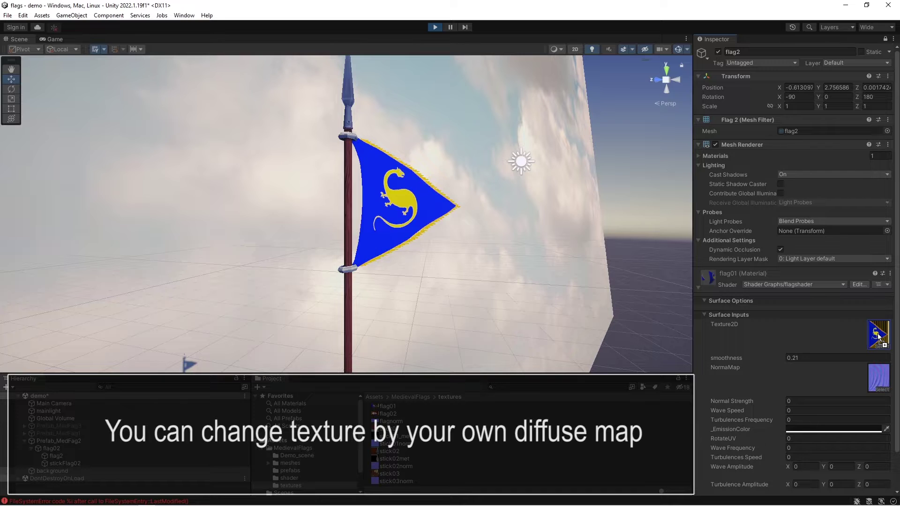
pyautogui.moveTo(879, 337); pyautogui.dragTo(879, 338)
pyautogui.keyDown('alt'); pyautogui.moveTo(469, 206); pyautogui.dragTo(358, 209); pyautogui.keyUp('alt')
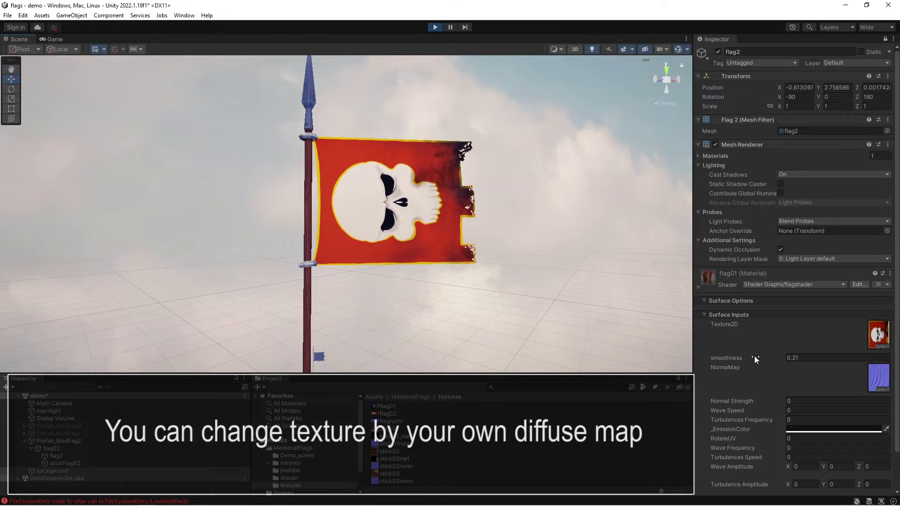
# Raise the material's Normal Strength to 1.23 so the cloth shows folds.
pyautogui.moveTo(755, 401); pyautogui.dragTo(773, 400)
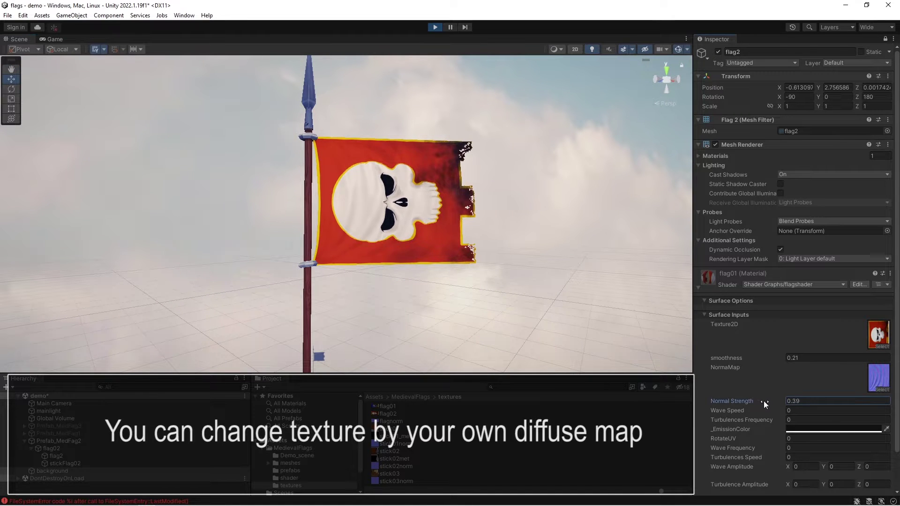
pyautogui.keyDown('alt'); pyautogui.moveTo(586, 211); pyautogui.dragTo(469, 212); pyautogui.keyUp('alt')
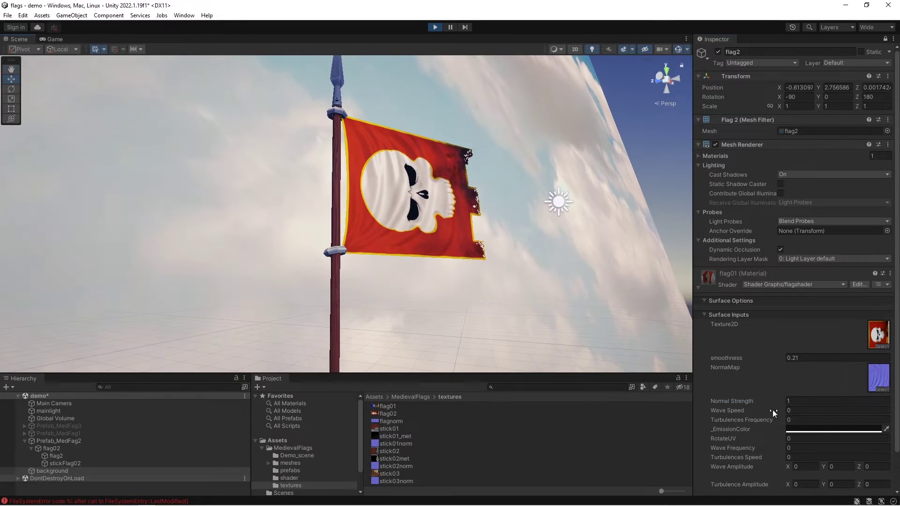
pyautogui.moveTo(739, 401)
pyautogui.mouseDown()
pyautogui.moveTo(778, 397)
pyautogui.moveTo(743, 397)
pyautogui.mouseUp()
pyautogui.keyDown('alt'); pyautogui.moveTo(357, 197); pyautogui.dragTo(306, 185); pyautogui.keyUp('alt')
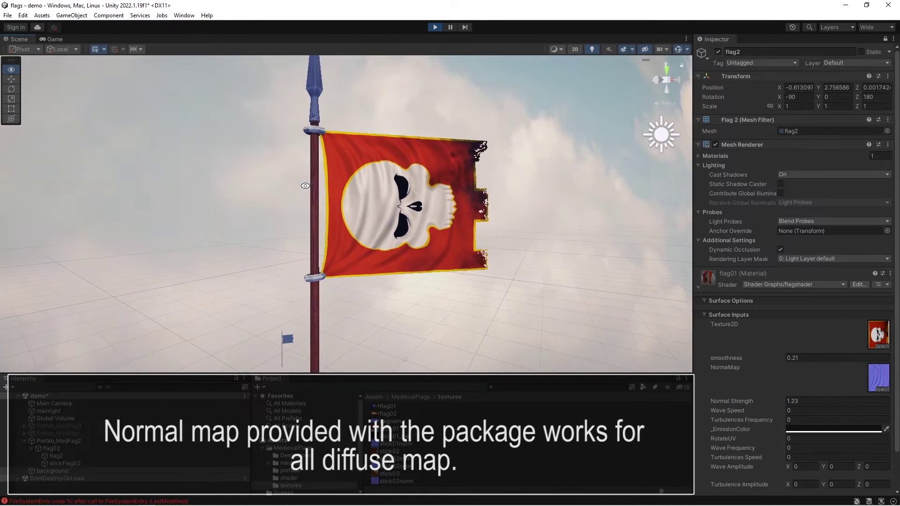
# Scroll down to Wave Frequency and raise it to 0.15.
pyautogui.scroll(-2, 788, 394)
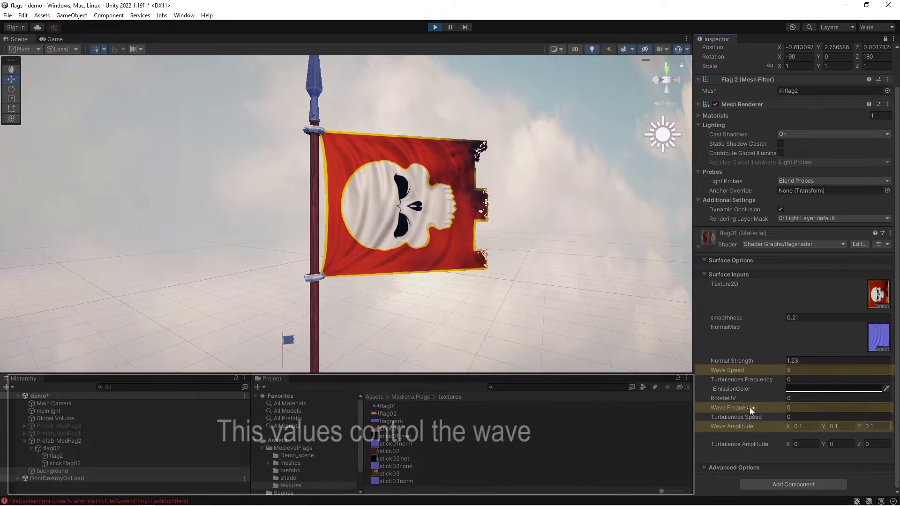
pyautogui.moveTo(741, 408); pyautogui.dragTo(744, 408)
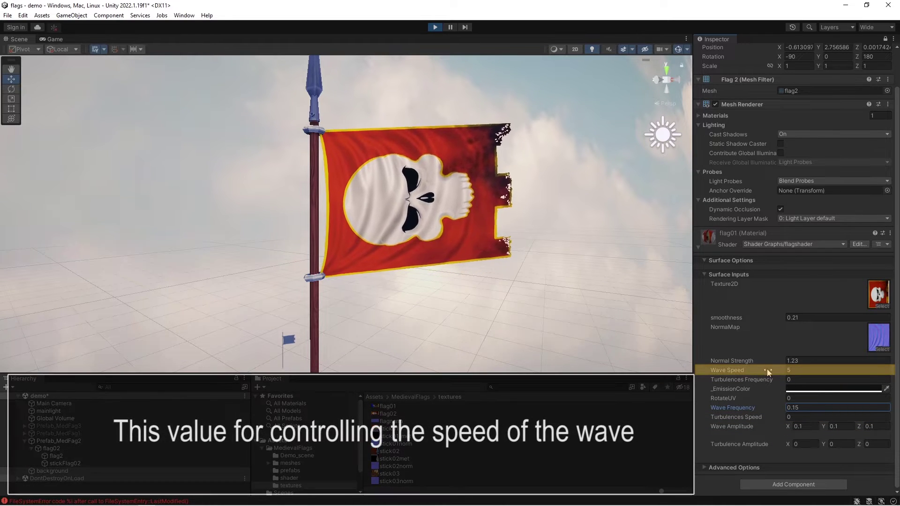
# Set Wave Speed to 20, with Wave Frequency reading 3.73.
pyautogui.moveTo(772, 374); pyautogui.dragTo(804, 377)
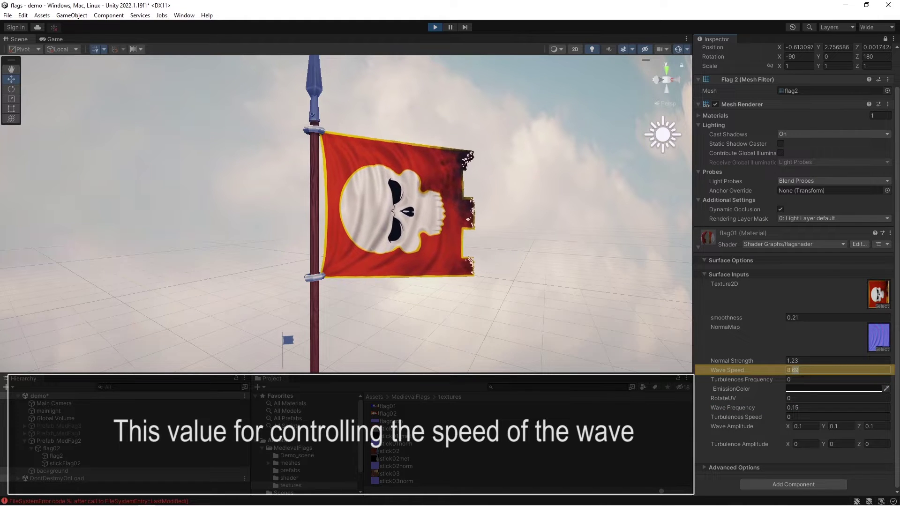
pyautogui.write('20')
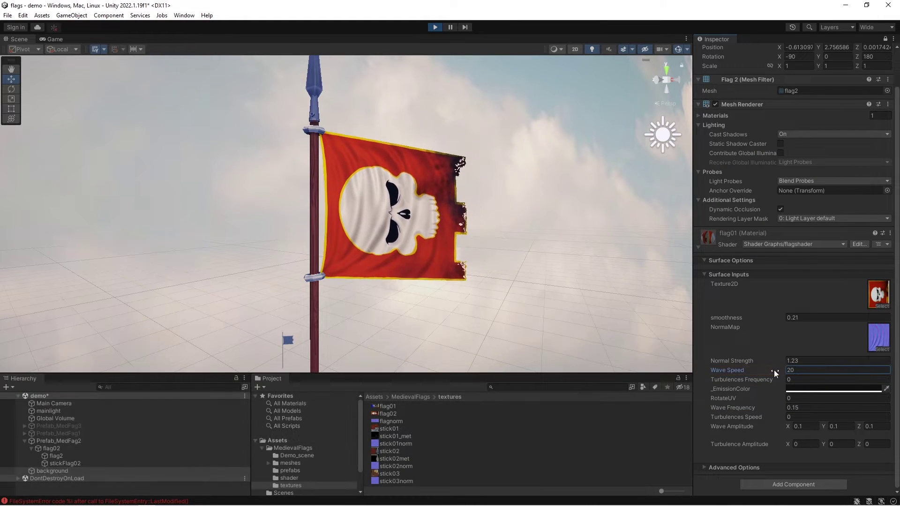
pyautogui.moveTo(314, 240)
pyautogui.keyDown('alt'); pyautogui.mouseDown()
pyautogui.moveTo(432, 263)
pyautogui.moveTo(528, 304)
pyautogui.moveTo(526, 263)
pyautogui.moveTo(567, 283)
pyautogui.mouseUp(); pyautogui.keyUp('alt')
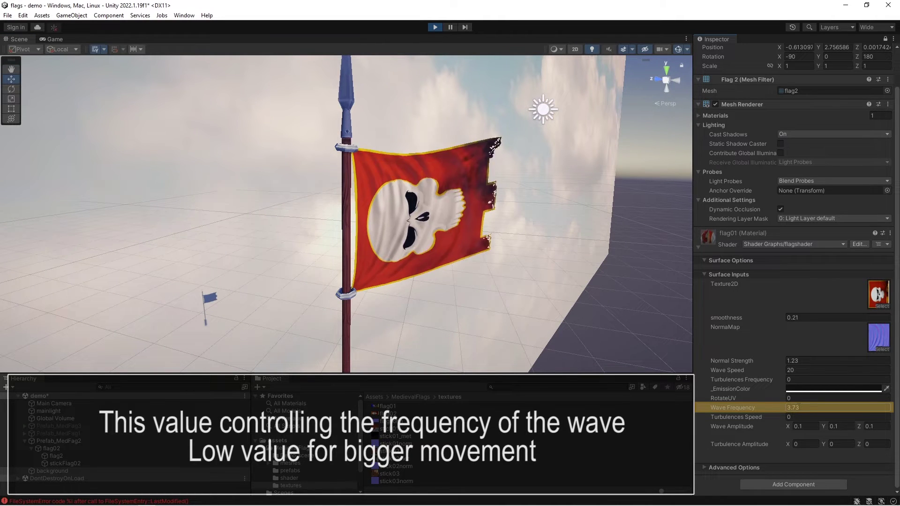
# Enter calmer values: Wave Frequency 2, then 1.5, and a new Wave Speed.
pyautogui.click(803, 409)
pyautogui.write('2')
pyautogui.press('Return')
pyautogui.moveTo(413, 263); pyautogui.dragTo(423, 271, button='right')
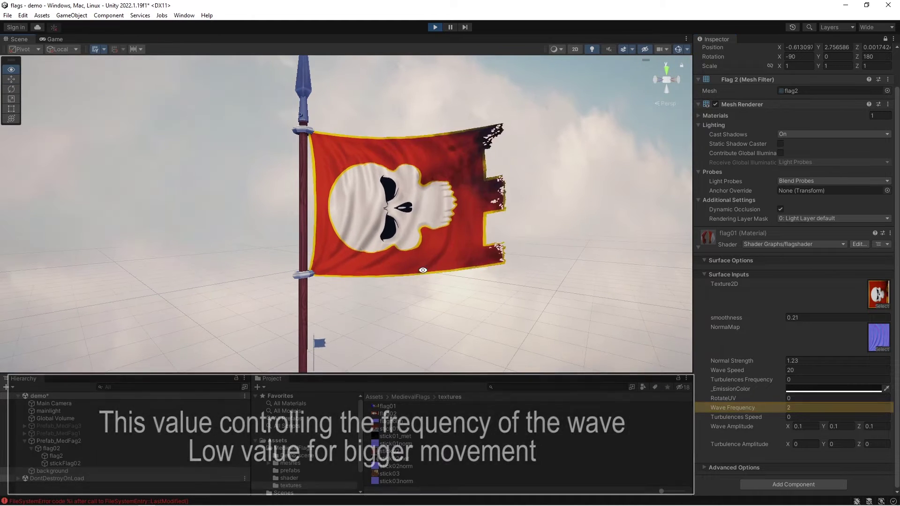
pyautogui.click(795, 409)
pyautogui.write('1.5')
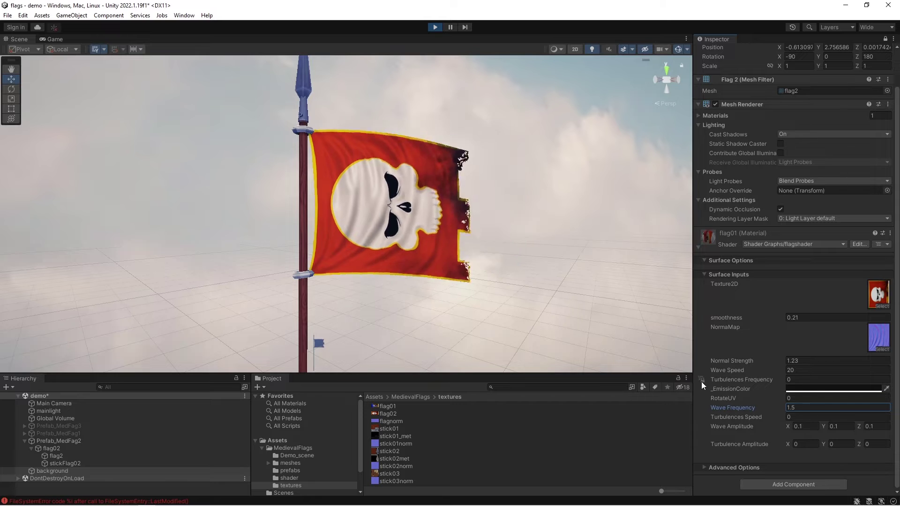
pyautogui.click(764, 370)
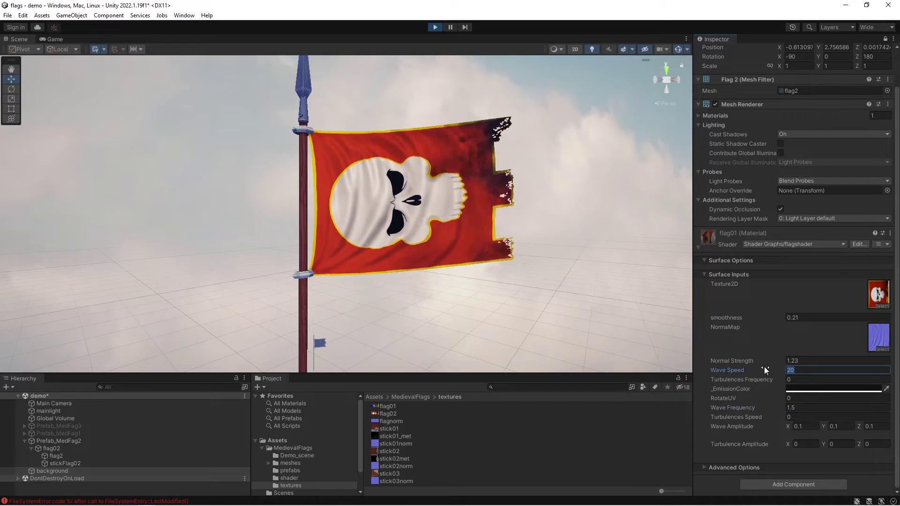
pyautogui.write('5')
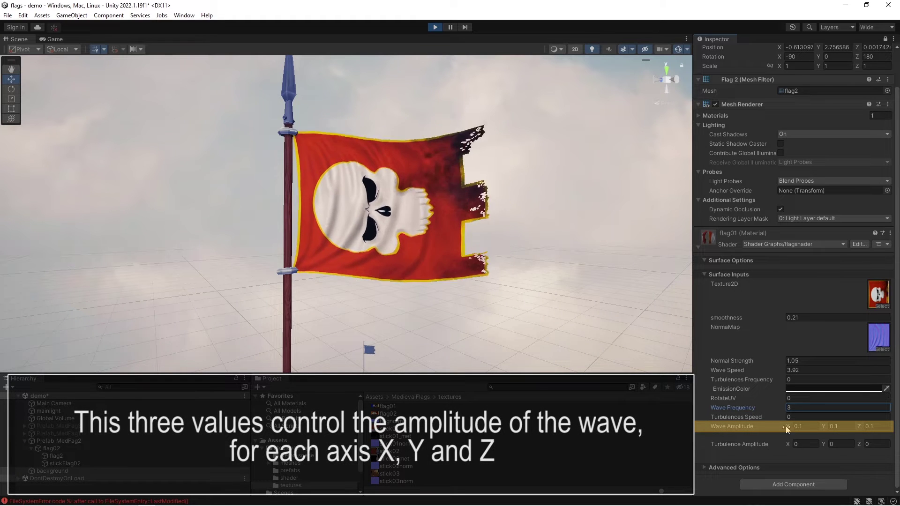
# Zero the Y and Z wave amplitudes and raise the X amplitude.
pyautogui.click(842, 426)
pyautogui.write('0')
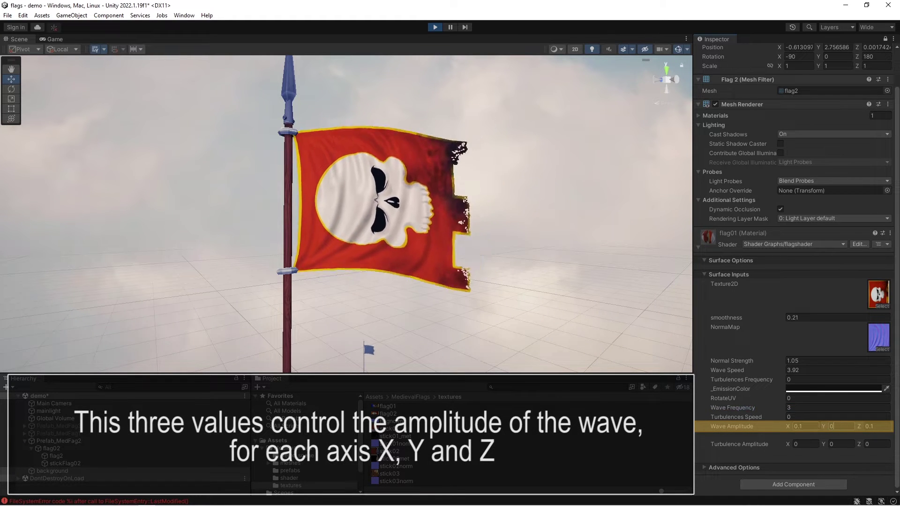
pyautogui.press('Tab')
pyautogui.write('0')
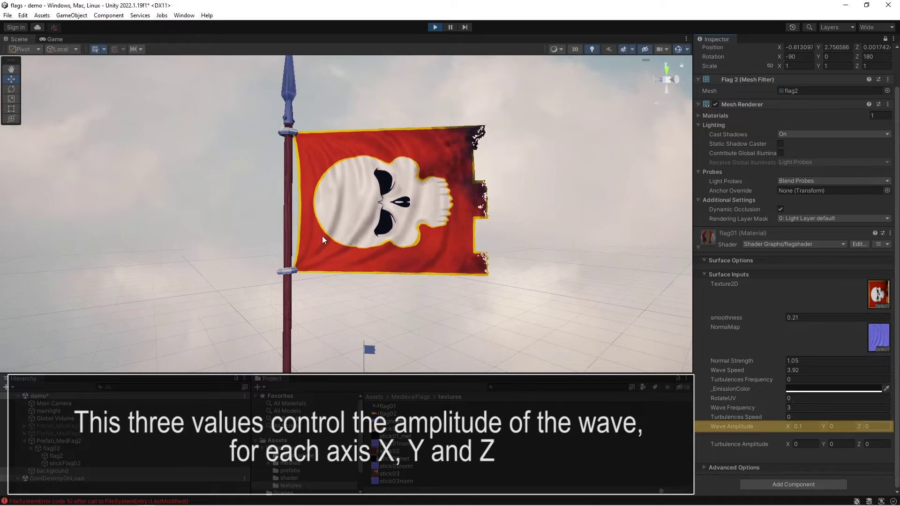
pyautogui.keyDown('alt'); pyautogui.moveTo(322, 235); pyautogui.dragTo(454, 335); pyautogui.keyUp('alt')
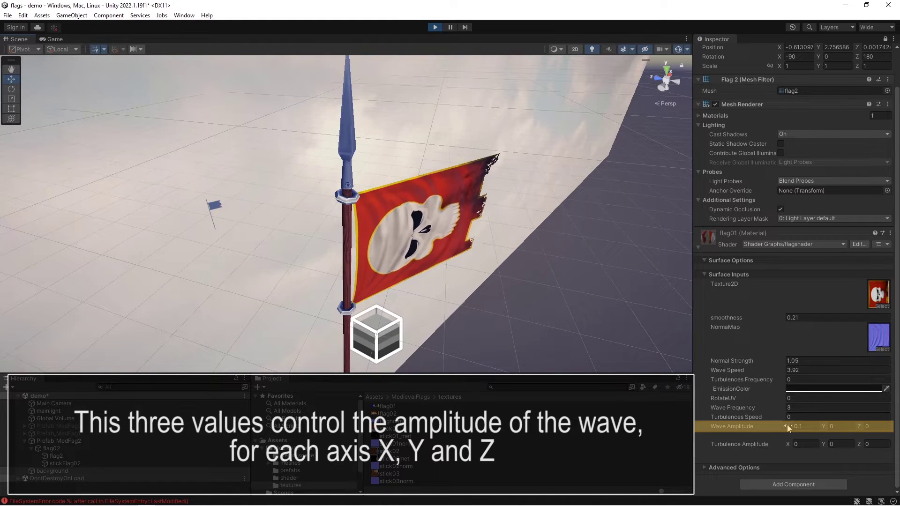
pyautogui.moveTo(787, 428)
pyautogui.mouseDown()
pyautogui.moveTo(808, 430)
pyautogui.moveTo(789, 430)
pyautogui.mouseUp()
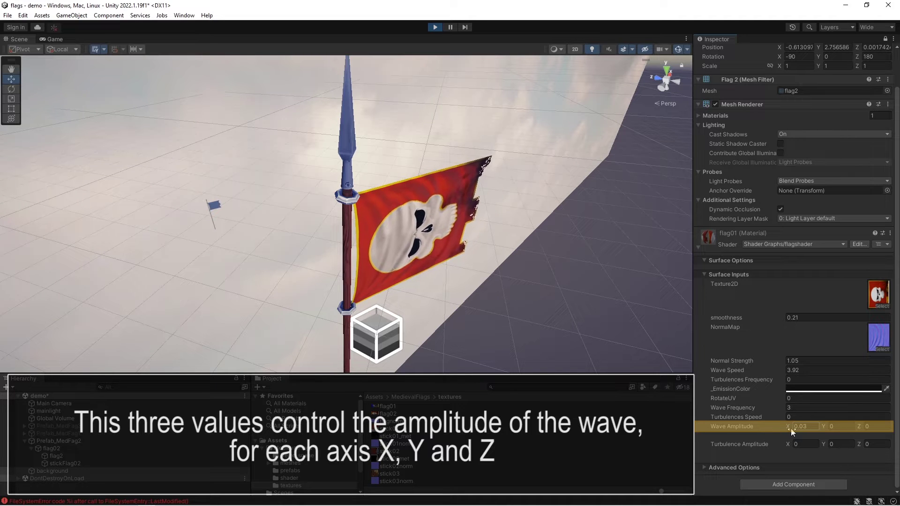
pyautogui.keyDown('alt'); pyautogui.moveTo(519, 297); pyautogui.dragTo(490, 268); pyautogui.keyUp('alt')
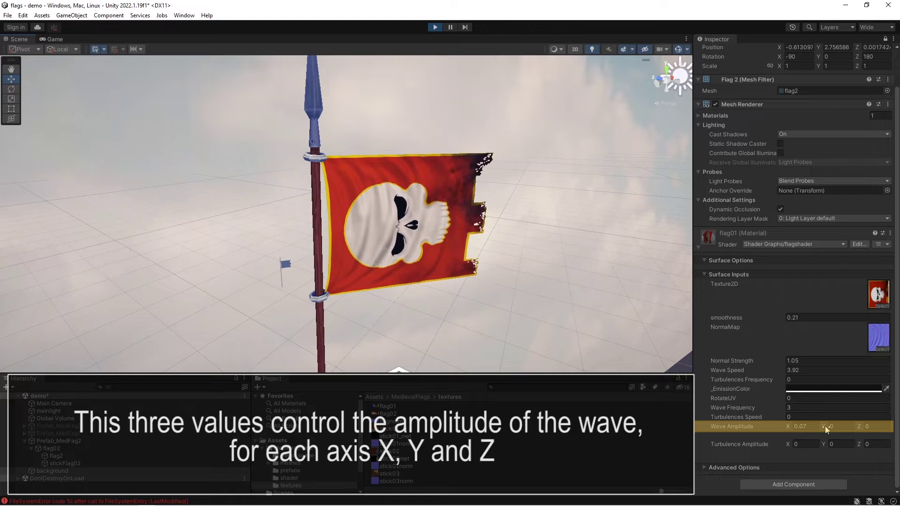
# Try larger wave amplitudes: Y up to 0.25, Z at 0.18, then 0.24.
pyautogui.moveTo(826, 430); pyautogui.dragTo(833, 431)
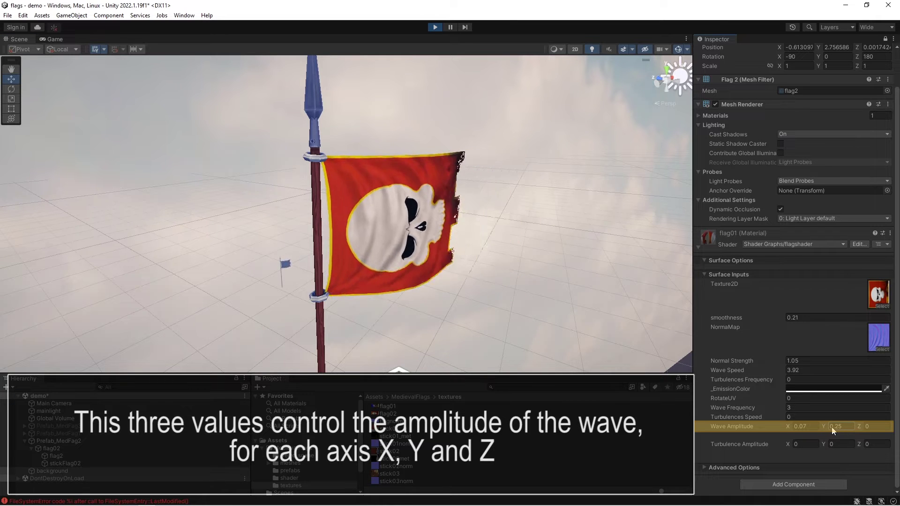
pyautogui.keyDown('alt'); pyautogui.moveTo(539, 268); pyautogui.dragTo(545, 312); pyautogui.keyUp('alt')
pyautogui.moveTo(467, 217)
pyautogui.keyDown('alt'); pyautogui.mouseDown()
pyautogui.moveTo(459, 236)
pyautogui.moveTo(462, 178)
pyautogui.mouseUp(); pyautogui.keyUp('alt')
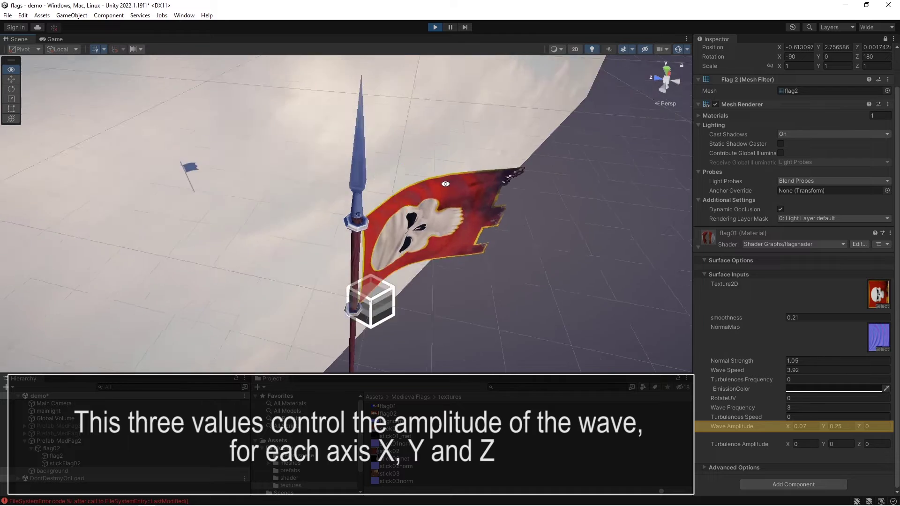
pyautogui.click(872, 426)
pyautogui.write('0.18')
pyautogui.moveTo(865, 428); pyautogui.dragTo(873, 428)
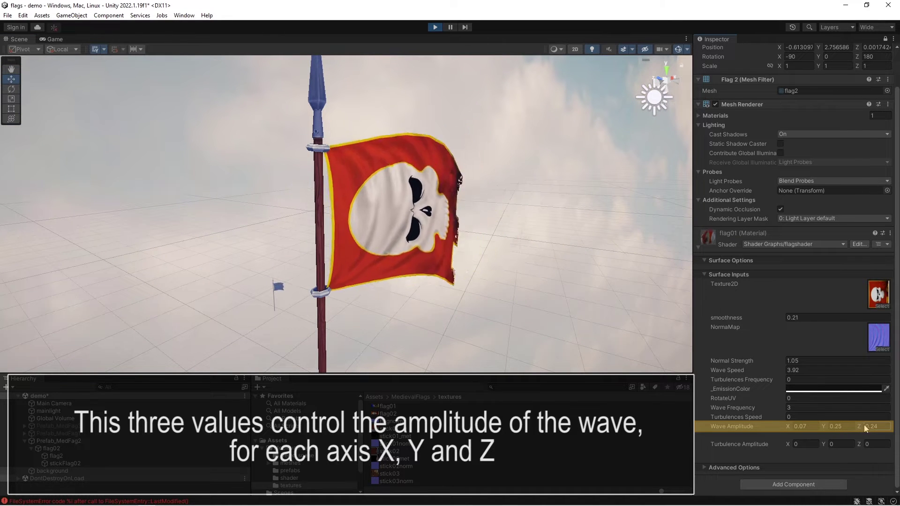
# Reset the Y wave amplitude to 0 and begin editing Z.
pyautogui.click(837, 426)
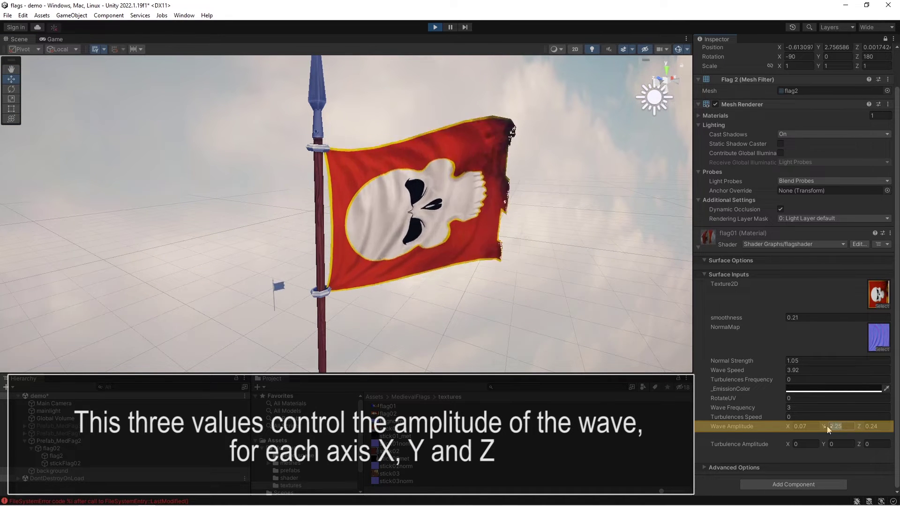
pyautogui.write('0')
pyautogui.keyDown('alt'); pyautogui.moveTo(415, 304); pyautogui.dragTo(389, 262); pyautogui.keyUp('alt')
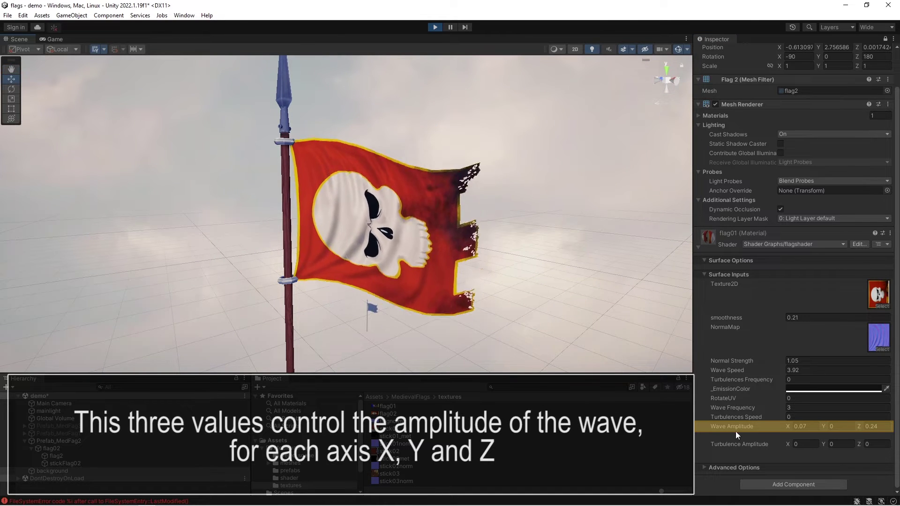
pyautogui.click(872, 426)
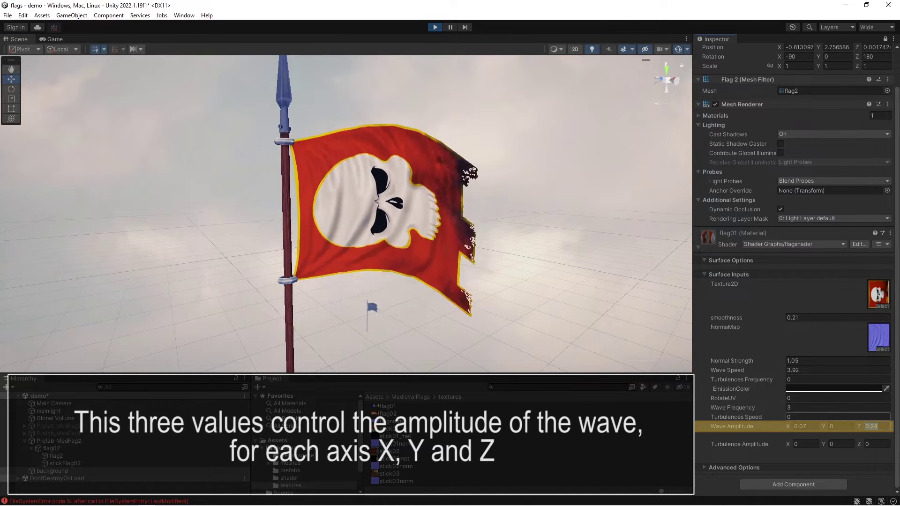
# Zero the Z wave amplitude and the Wave Speed.
pyautogui.write('0')
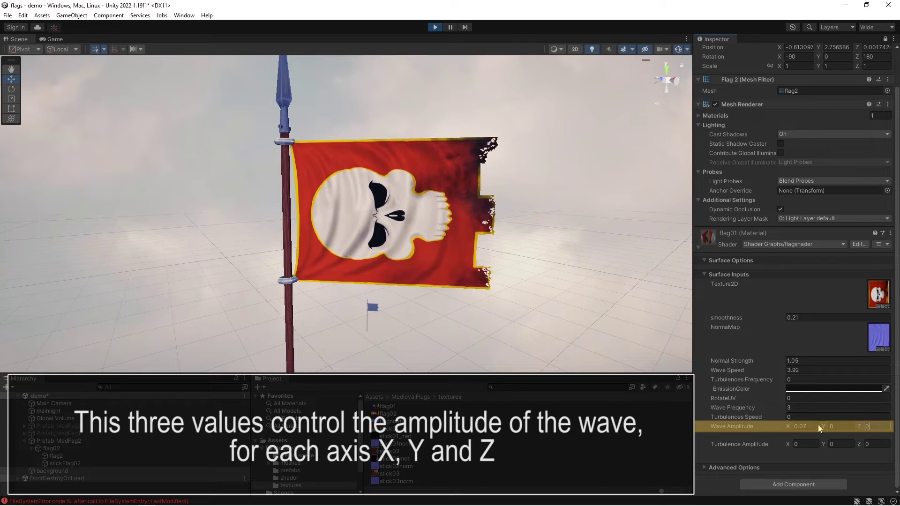
pyautogui.click(813, 427)
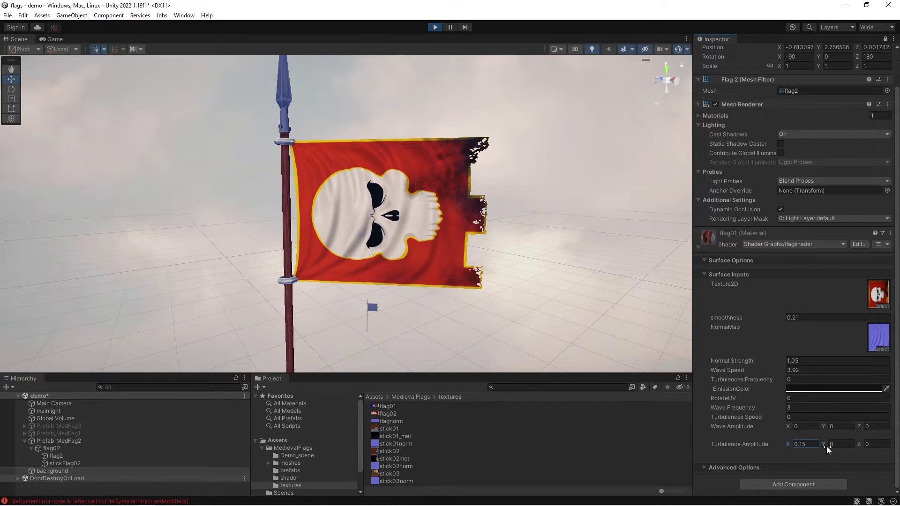
pyautogui.click(806, 370)
pyautogui.write('0')
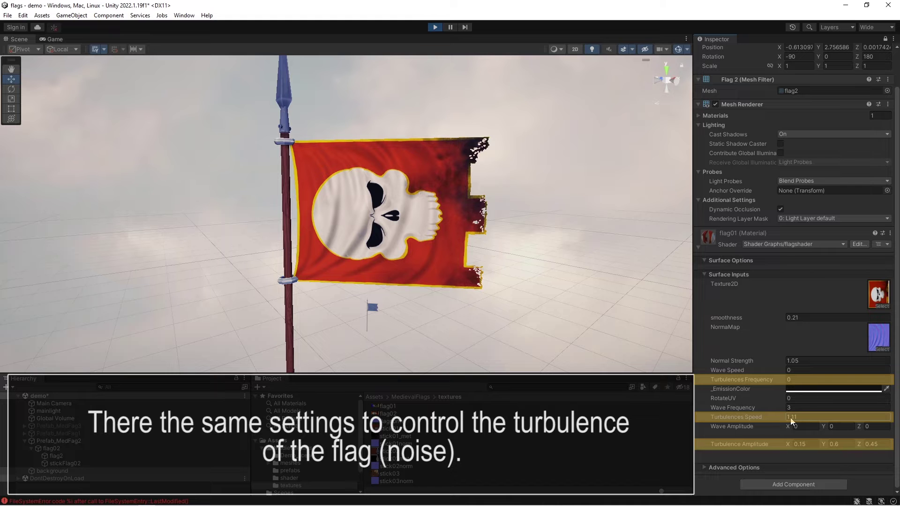
# Set Turbulences Frequency 0.36, Z turbulence amplitude 0.27 and Turbulences Speed 10.35.
pyautogui.moveTo(771, 380); pyautogui.dragTo(775, 379)
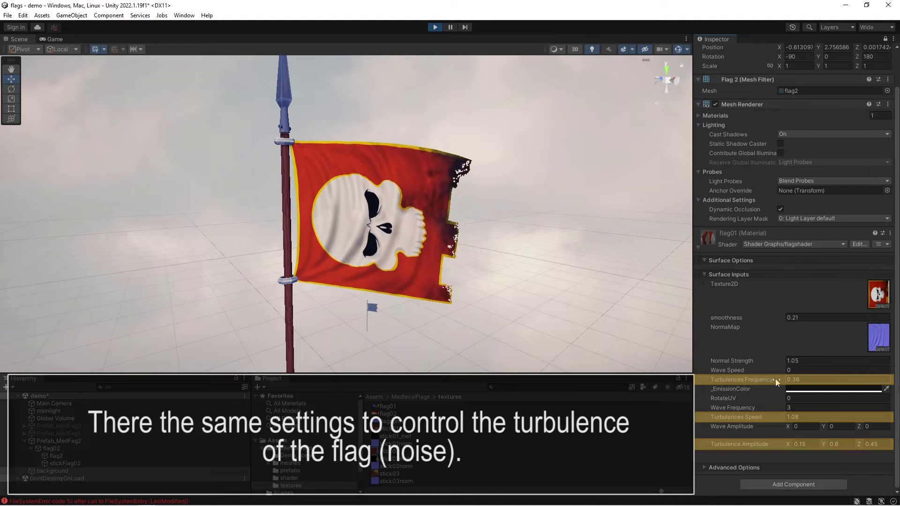
pyautogui.keyDown('alt'); pyautogui.moveTo(457, 247); pyautogui.dragTo(659, 374); pyautogui.keyUp('alt')
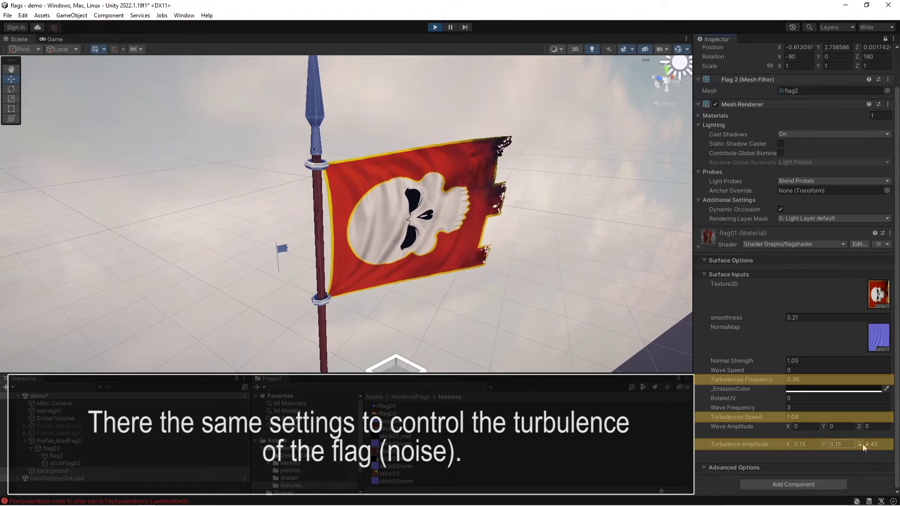
pyautogui.moveTo(863, 443); pyautogui.dragTo(857, 443)
pyautogui.keyDown('alt'); pyautogui.moveTo(539, 322); pyautogui.dragTo(684, 371); pyautogui.keyUp('alt')
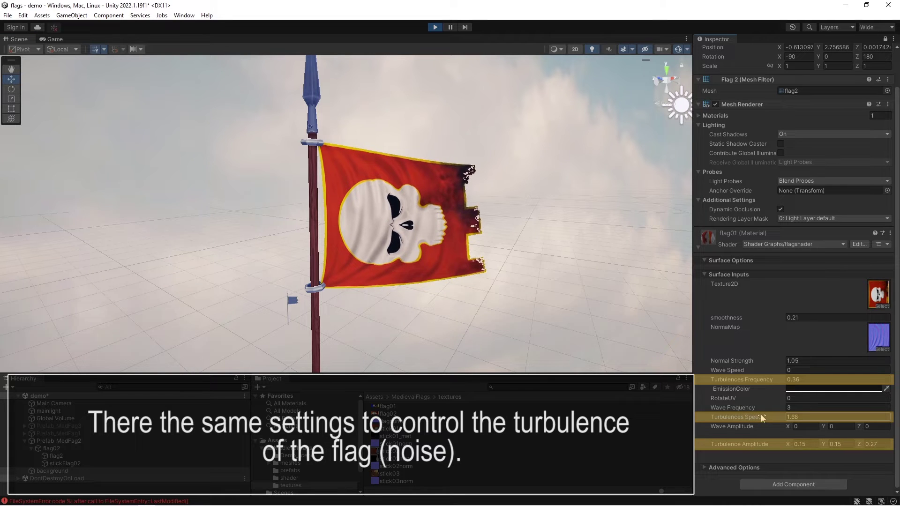
pyautogui.moveTo(771, 415); pyautogui.dragTo(895, 412)
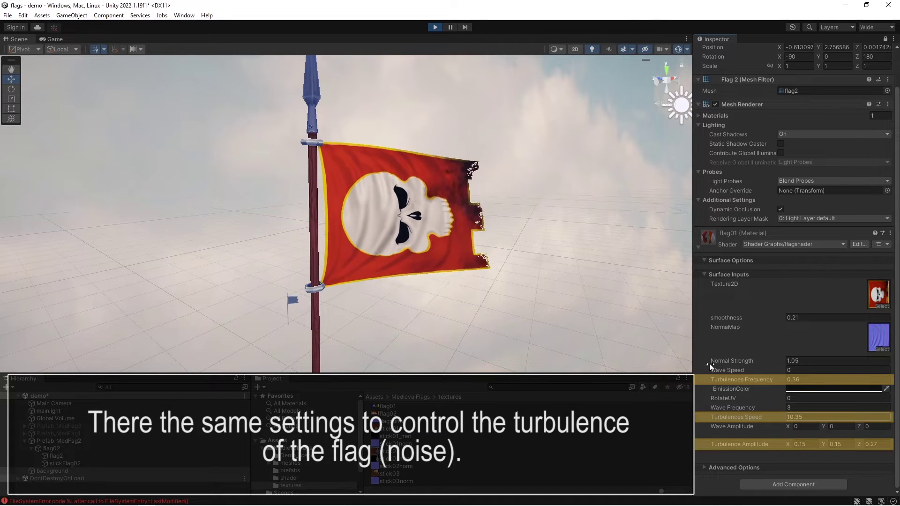
pyautogui.keyDown('alt'); pyautogui.moveTo(539, 262); pyautogui.dragTo(460, 234); pyautogui.keyUp('alt')
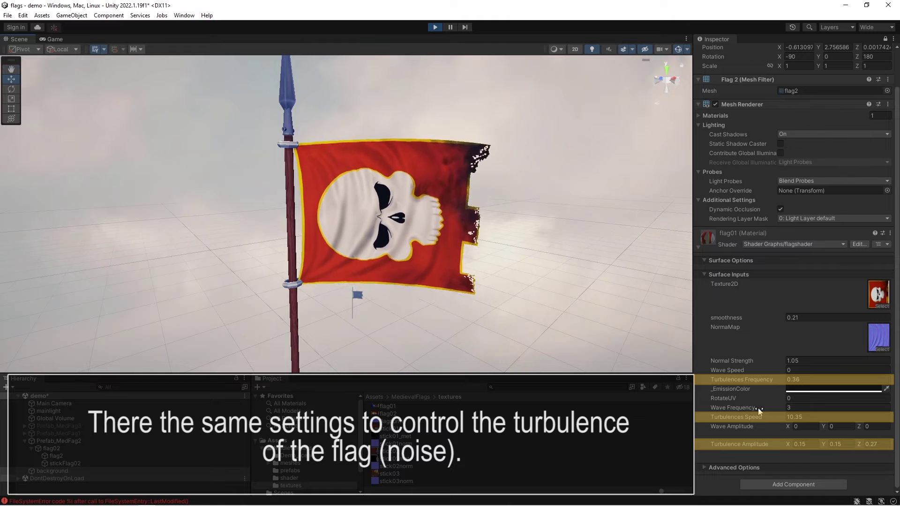
# Push Wave Frequency up to 35.08, then reset it to 0.
pyautogui.moveTo(747, 407); pyautogui.dragTo(791, 407)
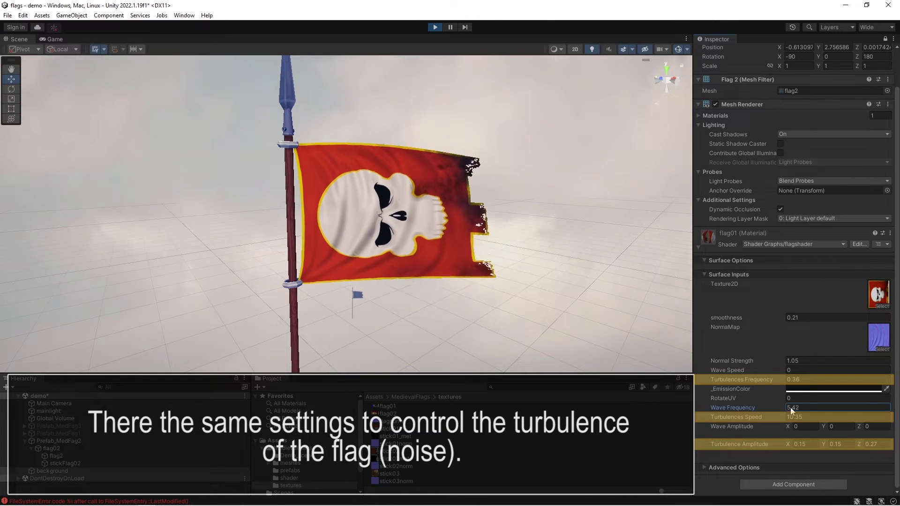
pyautogui.moveTo(870, 412); pyautogui.dragTo(125, 418)
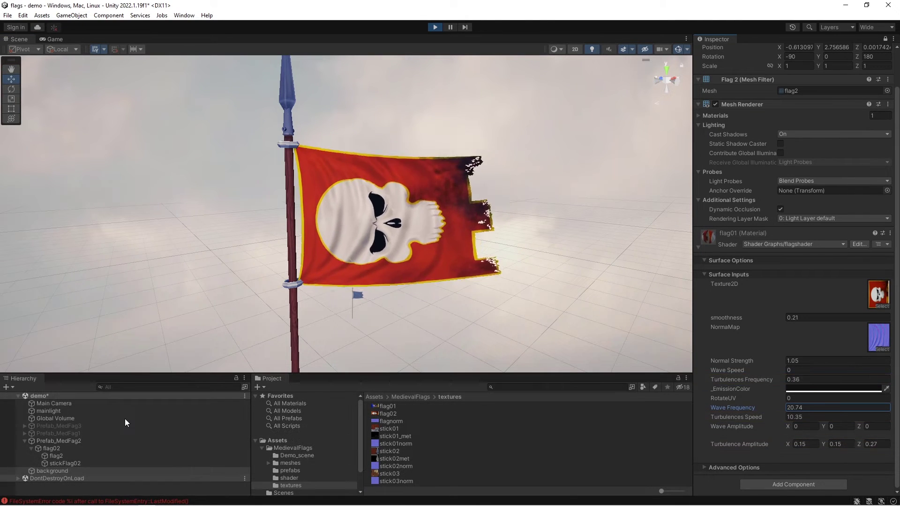
pyautogui.moveTo(258, 431); pyautogui.dragTo(347, 451)
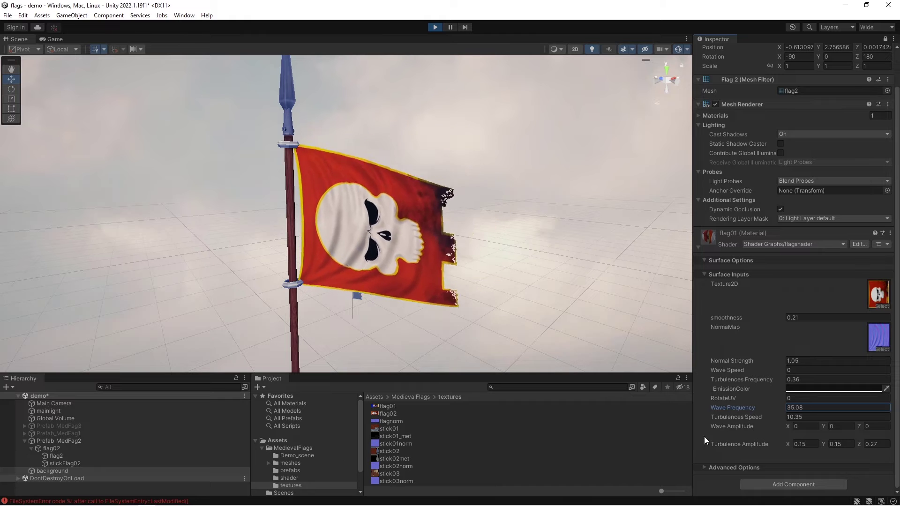
pyautogui.write('0')
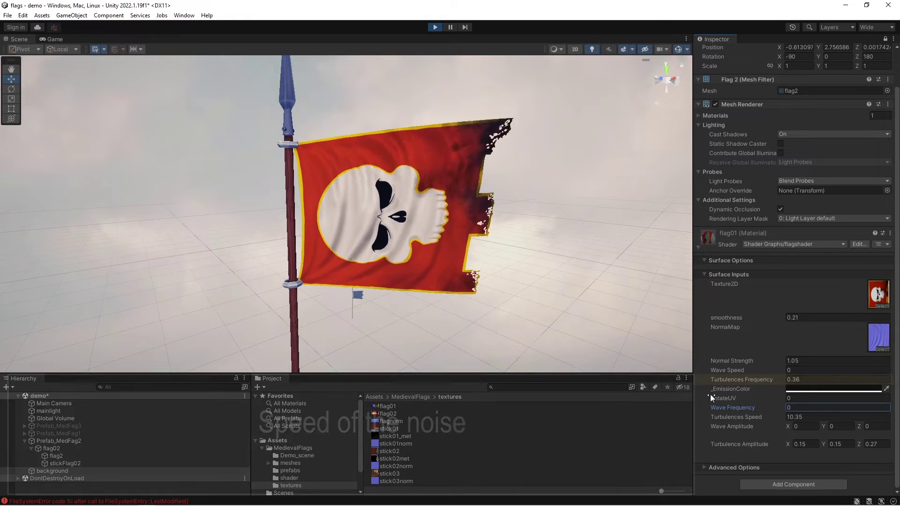
# Adjust Turbulences Frequency up and down, then lower Turbulences Speed.
pyautogui.moveTo(742, 383); pyautogui.dragTo(762, 380)
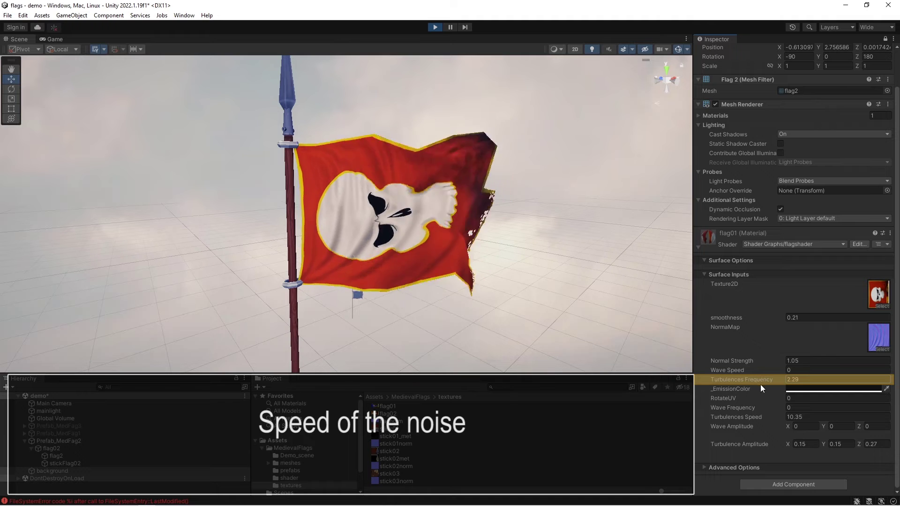
pyautogui.moveTo(764, 380); pyautogui.dragTo(735, 384)
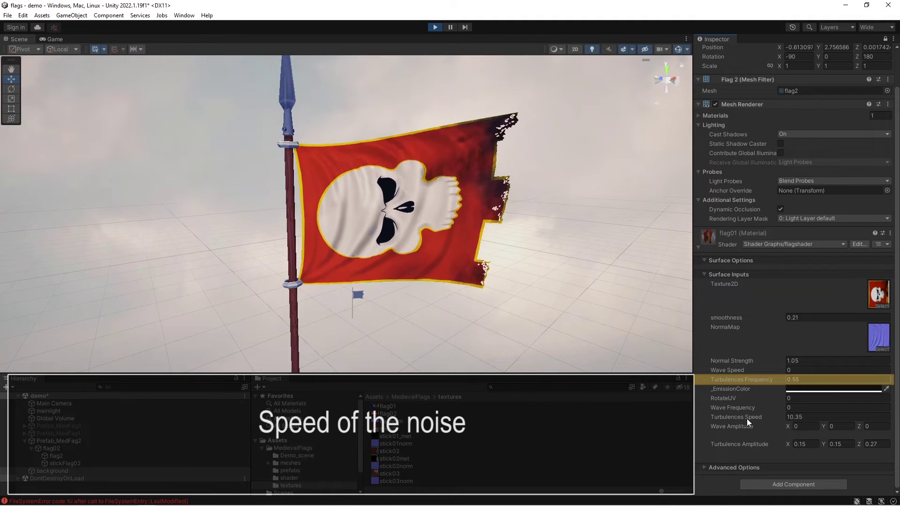
pyautogui.moveTo(751, 417); pyautogui.dragTo(680, 415)
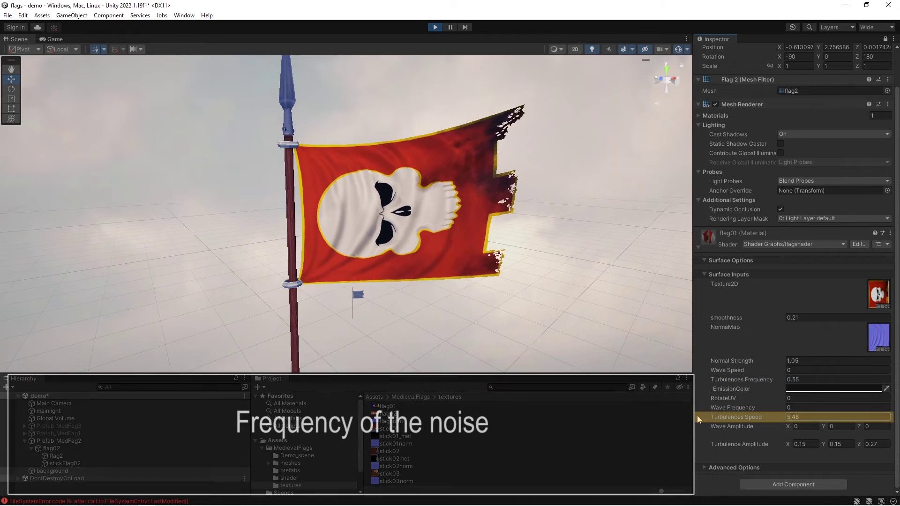
pyautogui.keyDown('alt'); pyautogui.moveTo(666, 357); pyautogui.dragTo(653, 349); pyautogui.keyUp('alt')
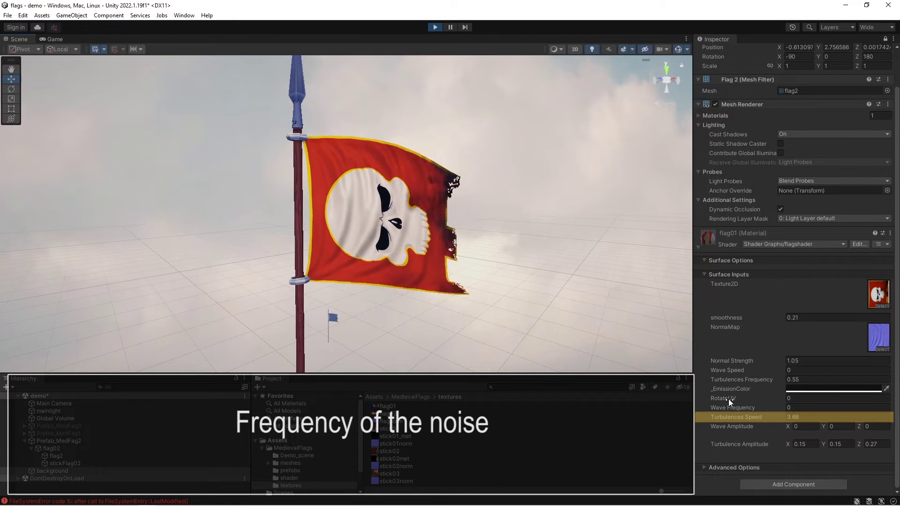
pyautogui.moveTo(734, 416); pyautogui.dragTo(713, 413)
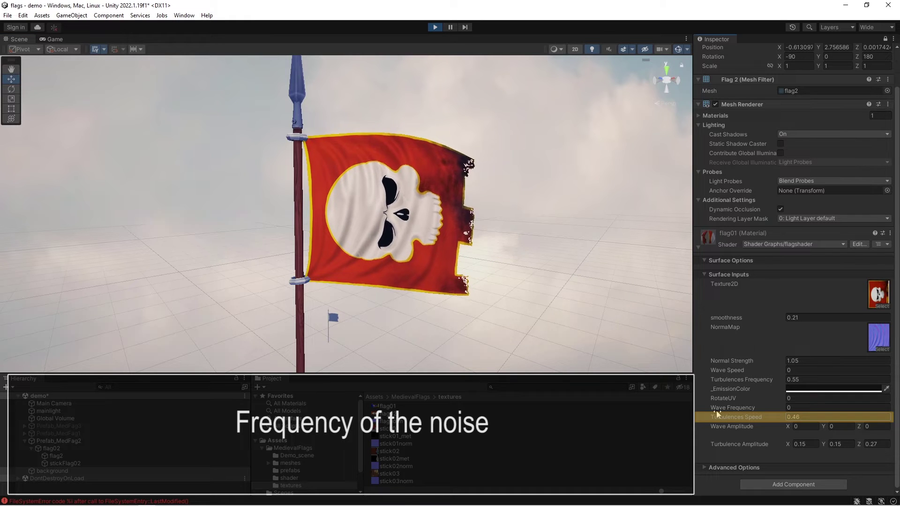
pyautogui.keyDown('alt'); pyautogui.moveTo(446, 202); pyautogui.dragTo(434, 199); pyautogui.keyUp('alt')
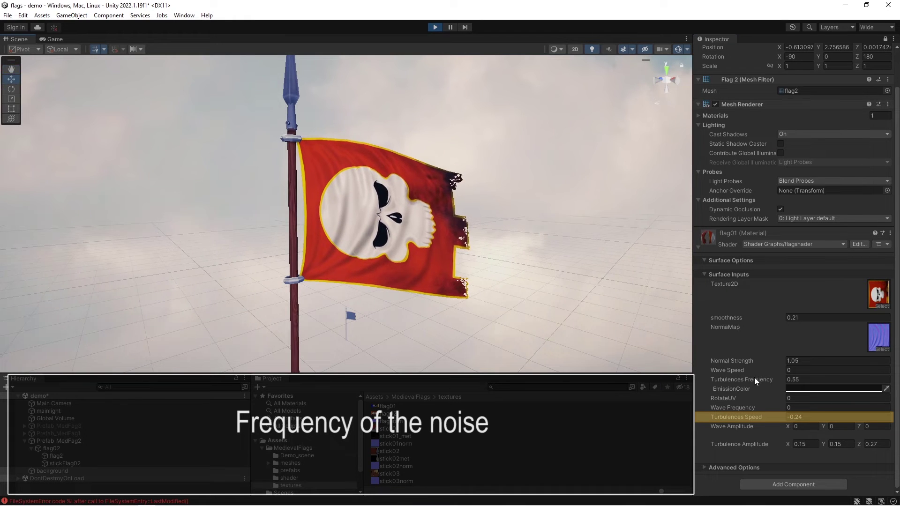
# Bring Turbulences Speed up to 2.58 and Turbulences Frequency to 1.09.
pyautogui.moveTo(746, 416); pyautogui.dragTo(762, 419)
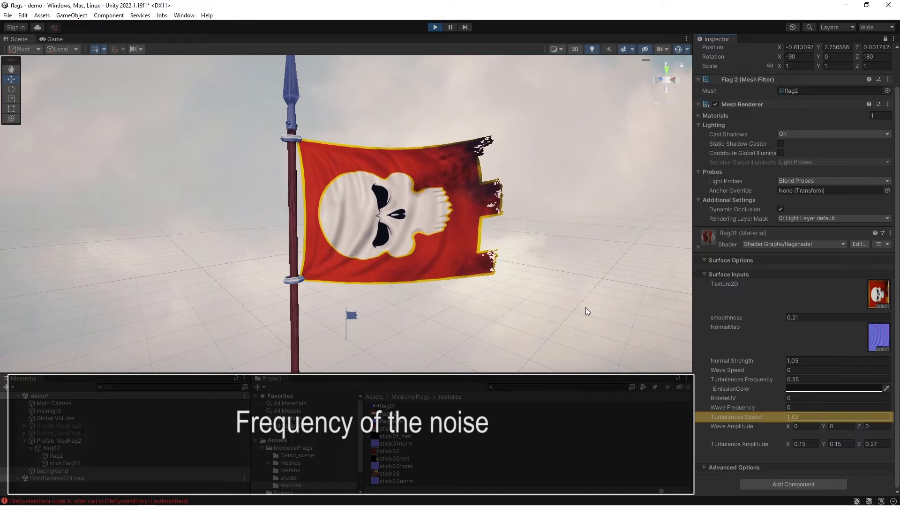
pyautogui.keyDown('alt'); pyautogui.moveTo(586, 307); pyautogui.dragTo(507, 242); pyautogui.keyUp('alt')
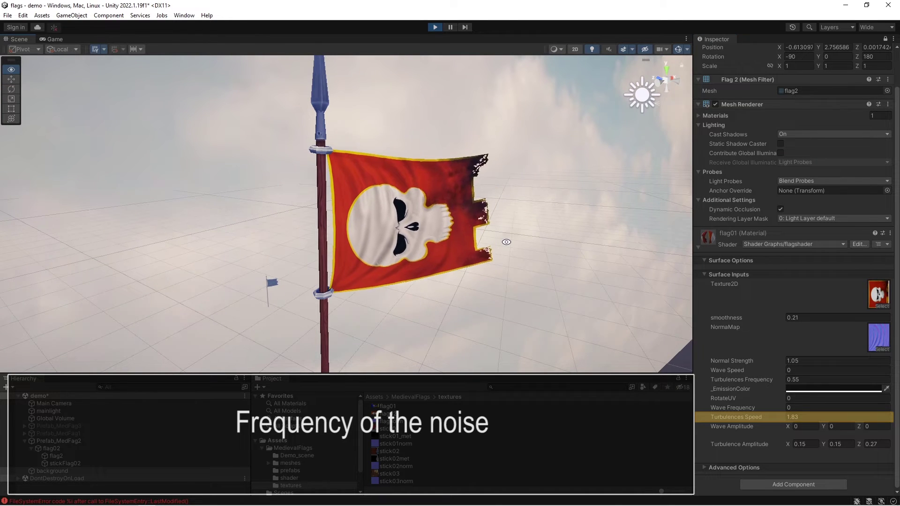
pyautogui.keyDown('alt'); pyautogui.moveTo(507, 242); pyautogui.dragTo(510, 245); pyautogui.keyUp('alt')
pyautogui.moveTo(739, 418); pyautogui.dragTo(750, 416)
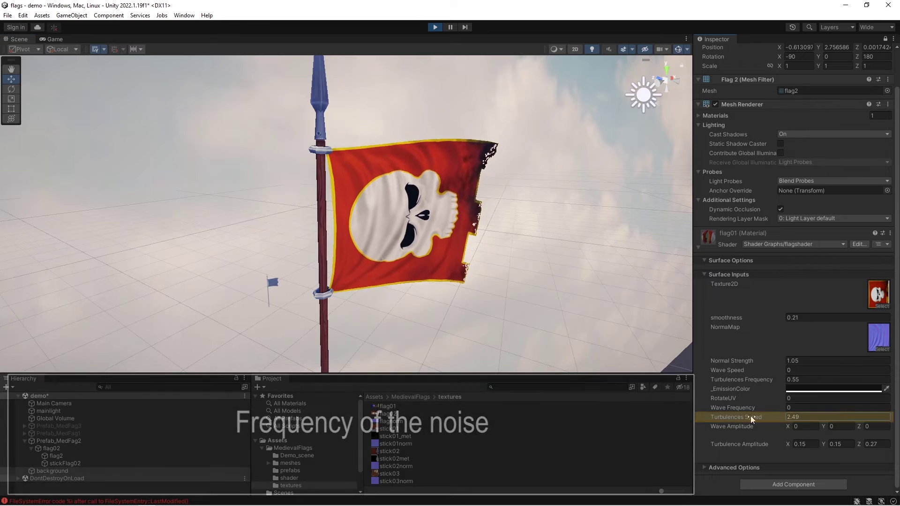
pyautogui.moveTo(738, 380)
pyautogui.mouseDown()
pyautogui.moveTo(746, 379)
pyautogui.moveTo(737, 379)
pyautogui.mouseUp()
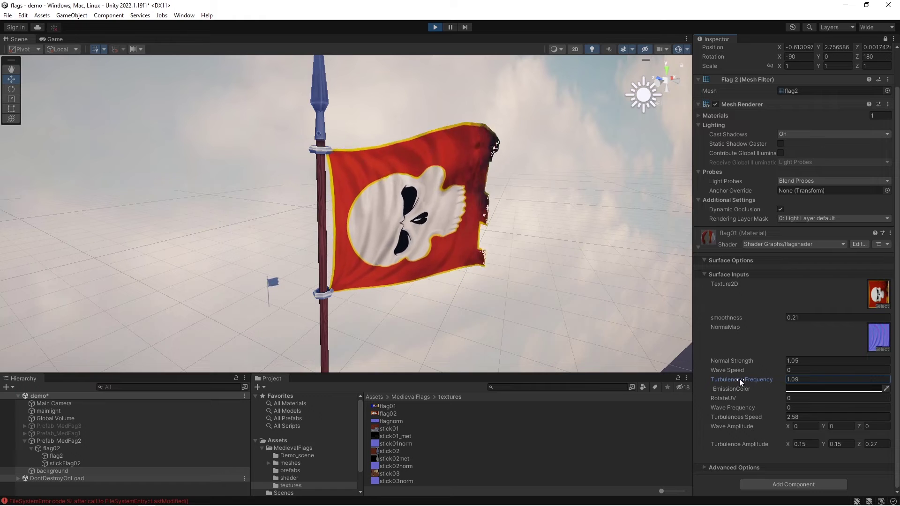
# Lower the Z Turbulence Amplitude from 0.27 to 0.15.
pyautogui.moveTo(439, 262)
pyautogui.keyDown('alt'); pyautogui.mouseDown()
pyautogui.moveTo(398, 228)
pyautogui.moveTo(512, 282)
pyautogui.moveTo(461, 238)
pyautogui.mouseUp(); pyautogui.keyUp('alt')
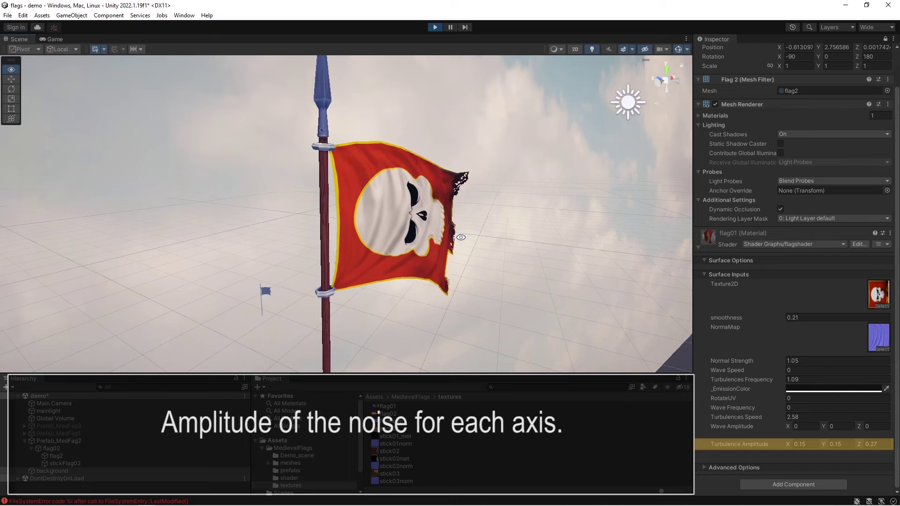
pyautogui.moveTo(861, 448); pyautogui.dragTo(859, 448)
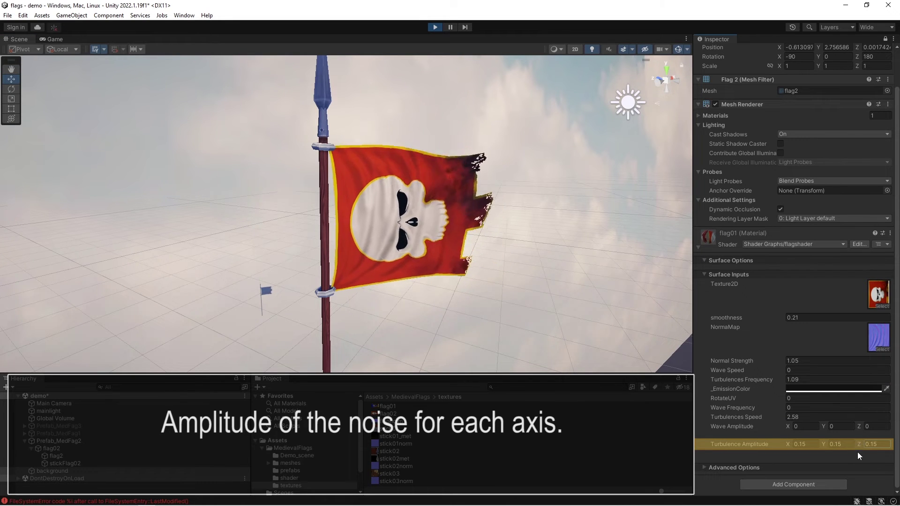
pyautogui.moveTo(375, 197)
pyautogui.keyDown('alt'); pyautogui.mouseDown()
pyautogui.moveTo(176, 192)
pyautogui.moveTo(78, 51)
pyautogui.moveTo(384, 219)
pyautogui.moveTo(412, 220)
pyautogui.mouseUp(); pyautogui.keyUp('alt')
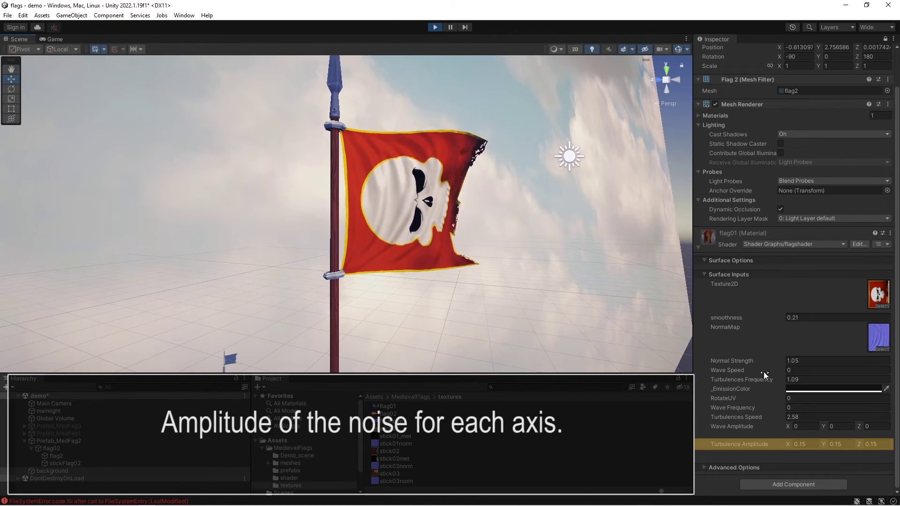
# Set Wave Speed to 2 and the X wave amplitude to 0.03.
pyautogui.click(794, 371)
pyautogui.write('2')
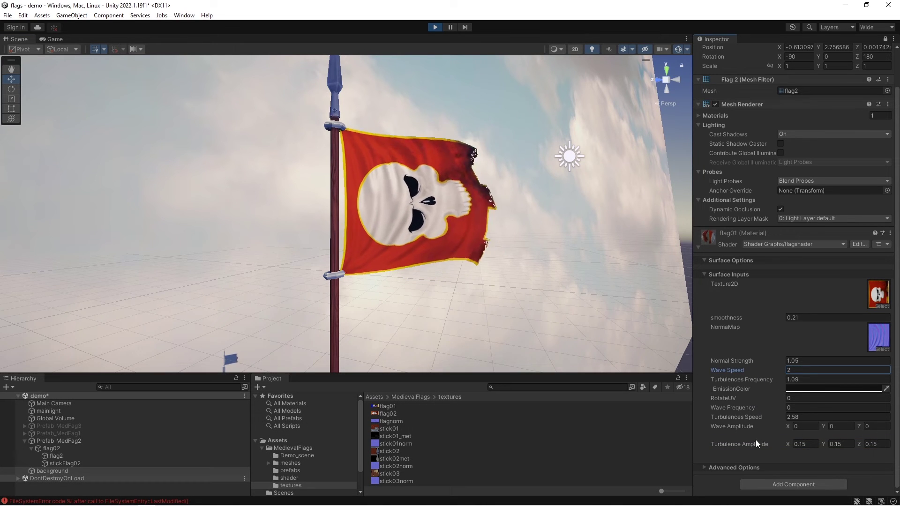
pyautogui.click(800, 427)
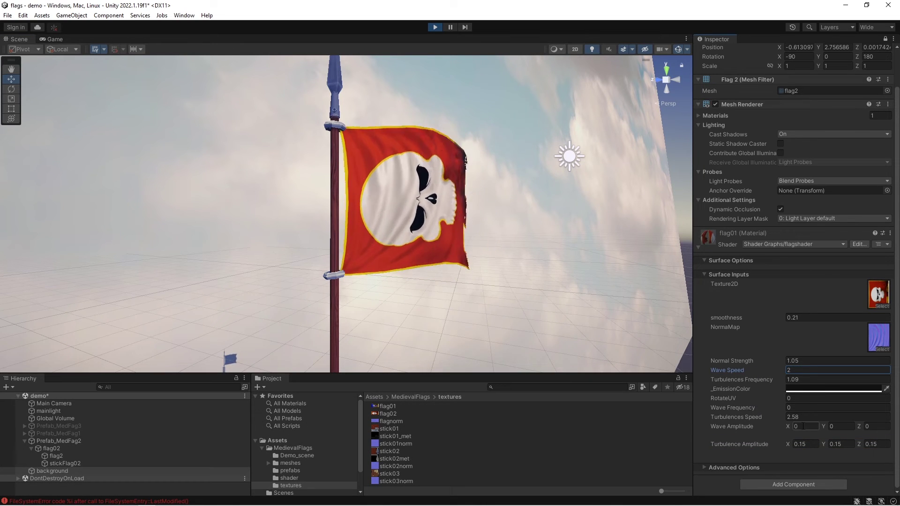
pyautogui.click(791, 426)
pyautogui.write('0.09')
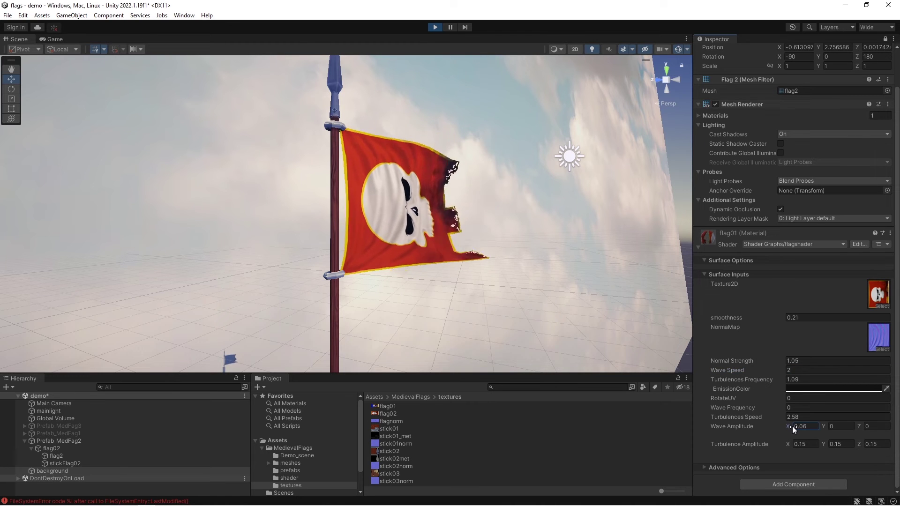
pyautogui.press('BackSpace')
pyautogui.write('3')
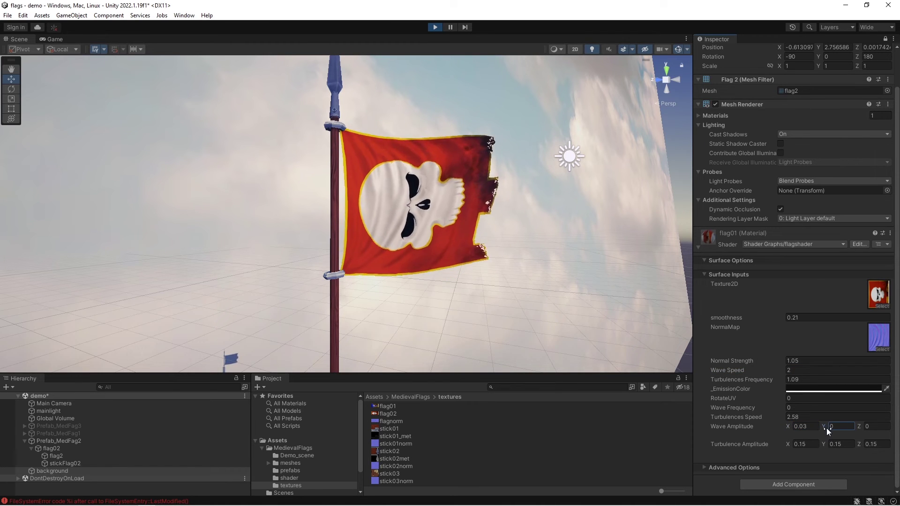
pyautogui.click(830, 429)
pyautogui.write('.1')
# Enter wave amplitudes Y 0.1 and Z 0.15.
pyautogui.click(830, 429)
pyautogui.write('0.1')
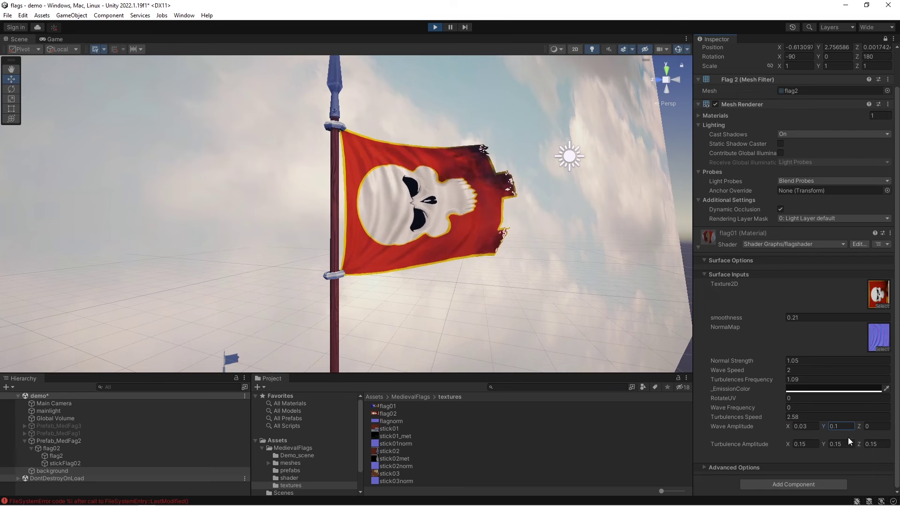
pyautogui.click(860, 427)
pyautogui.write('0.03')
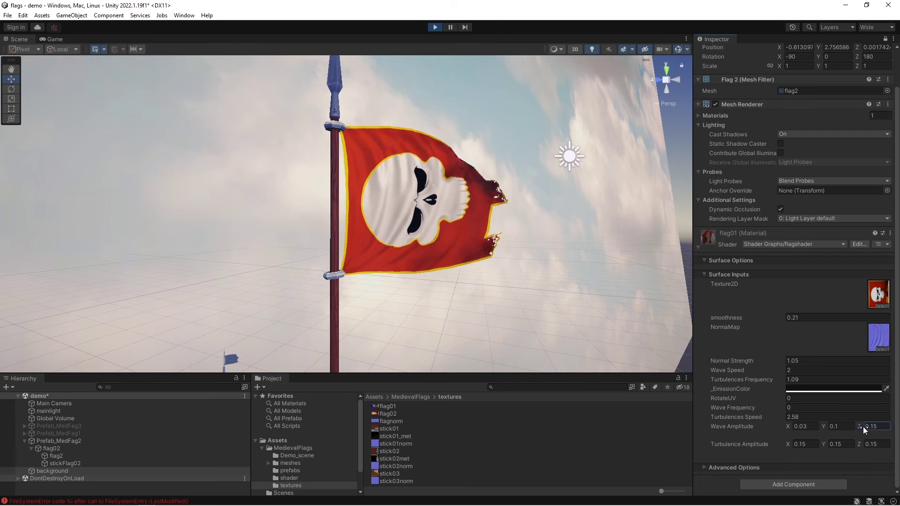
pyautogui.write('0.15')
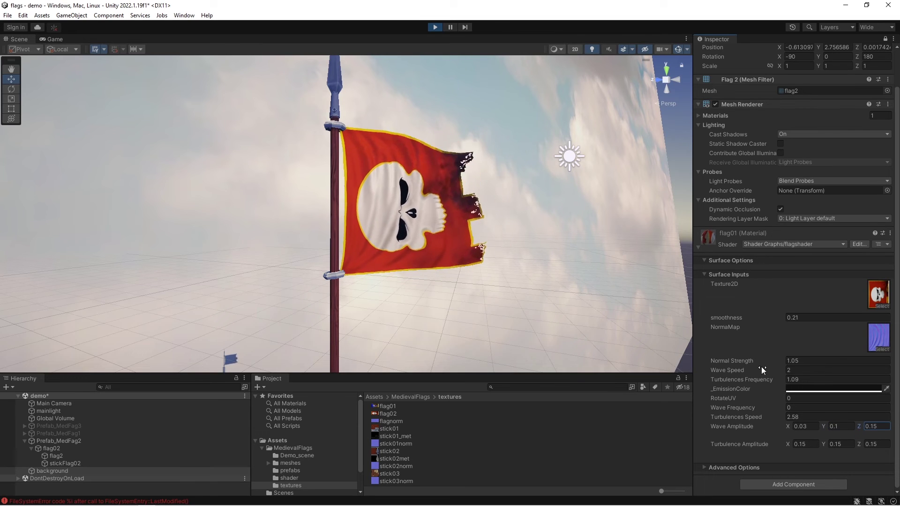
# Drag Wave Frequency to 2.27 and Turbulences Speed to 1.94.
pyautogui.moveTo(763, 408); pyautogui.dragTo(817, 411)
pyautogui.moveTo(571, 274)
pyautogui.keyDown('alt'); pyautogui.mouseDown()
pyautogui.moveTo(482, 276)
pyautogui.moveTo(719, 420)
pyautogui.mouseUp(); pyautogui.keyUp('alt')
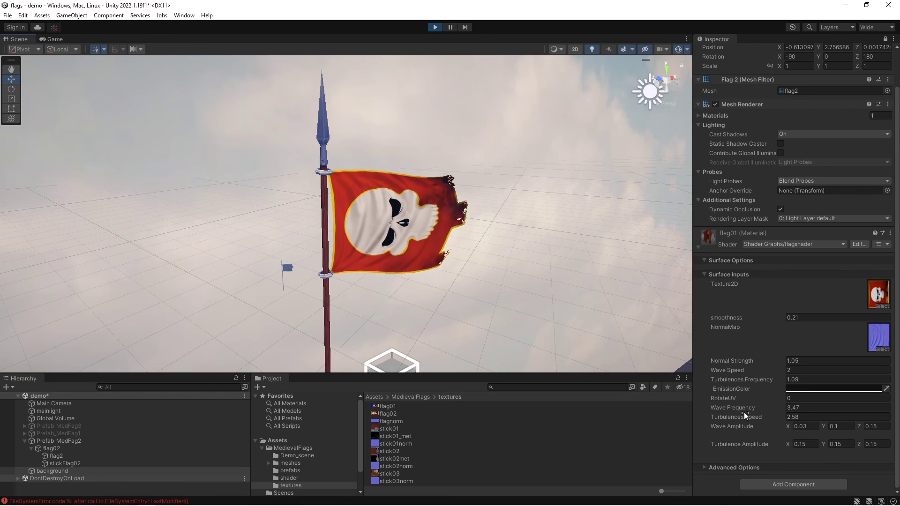
pyautogui.moveTo(739, 408)
pyautogui.mouseDown()
pyautogui.moveTo(716, 409)
pyautogui.moveTo(723, 418)
pyautogui.moveTo(687, 389)
pyautogui.mouseUp()
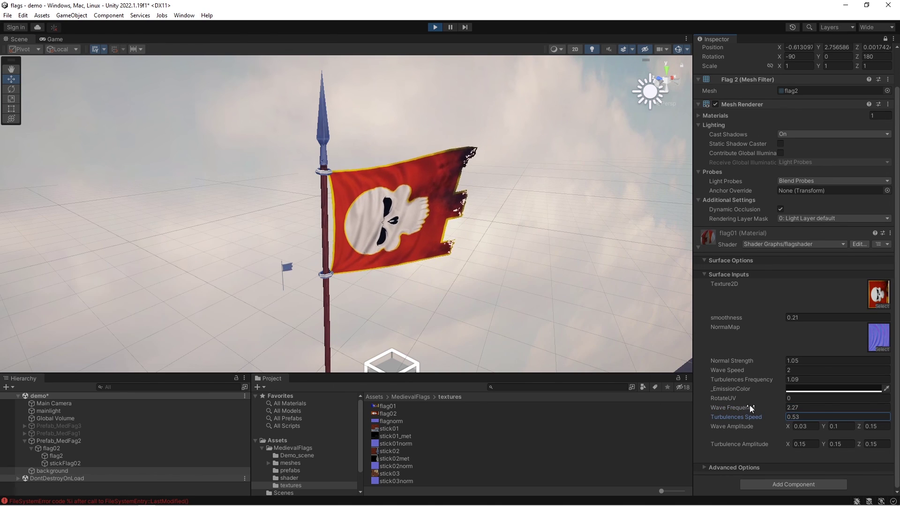
pyautogui.moveTo(687, 389); pyautogui.dragTo(752, 416)
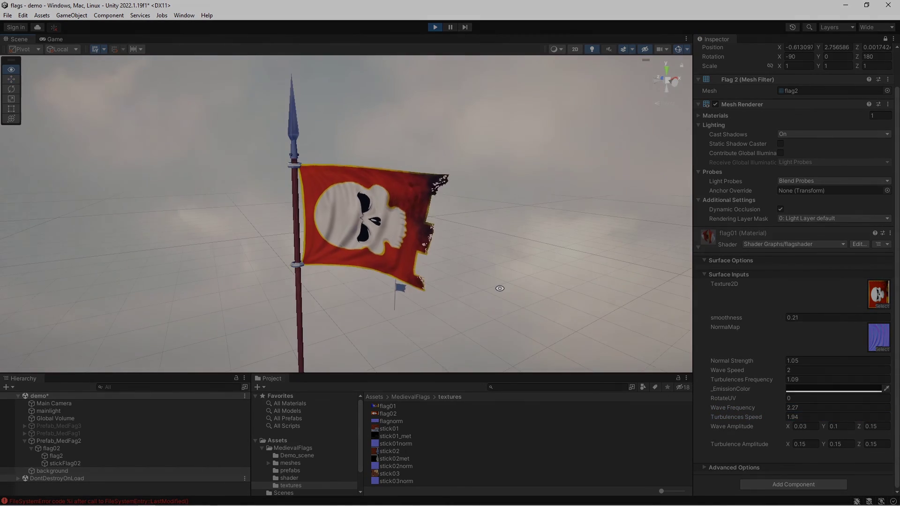